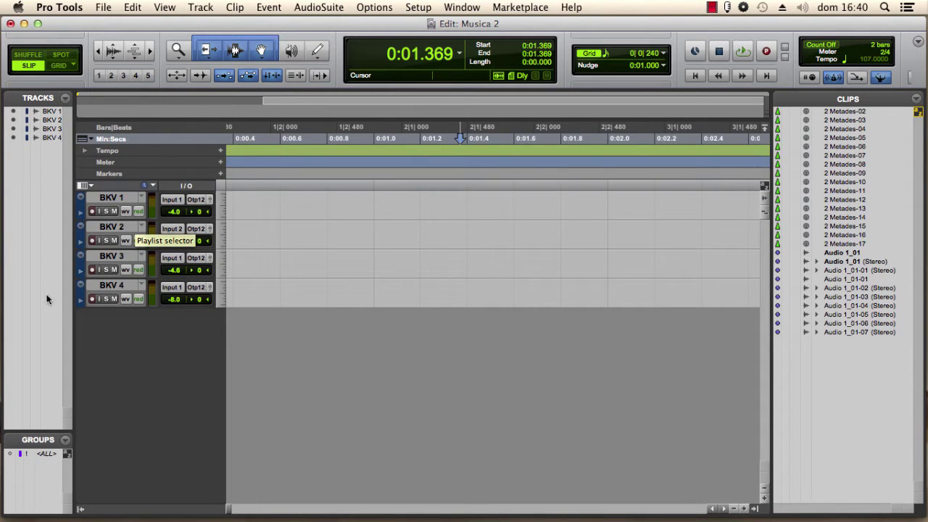
Step: Add one new video track below the BKV 4 track
click(113, 286)
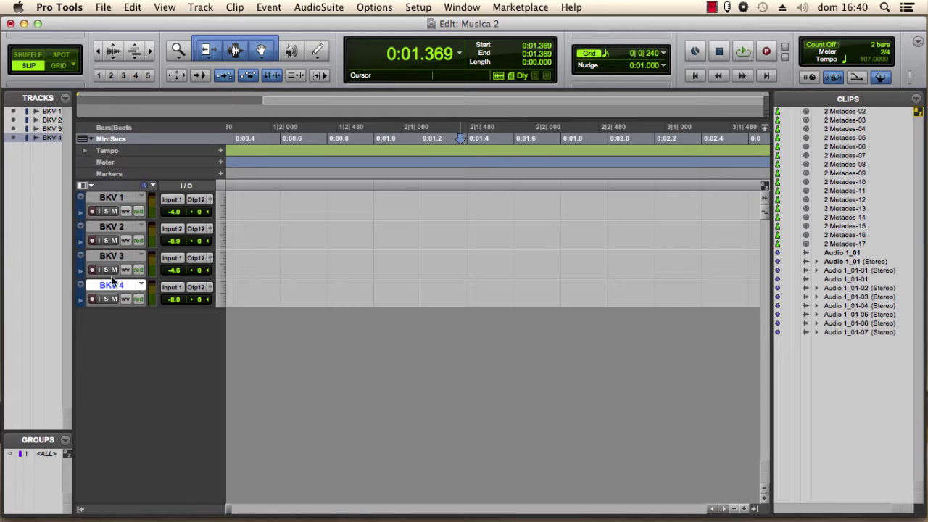
click(201, 8)
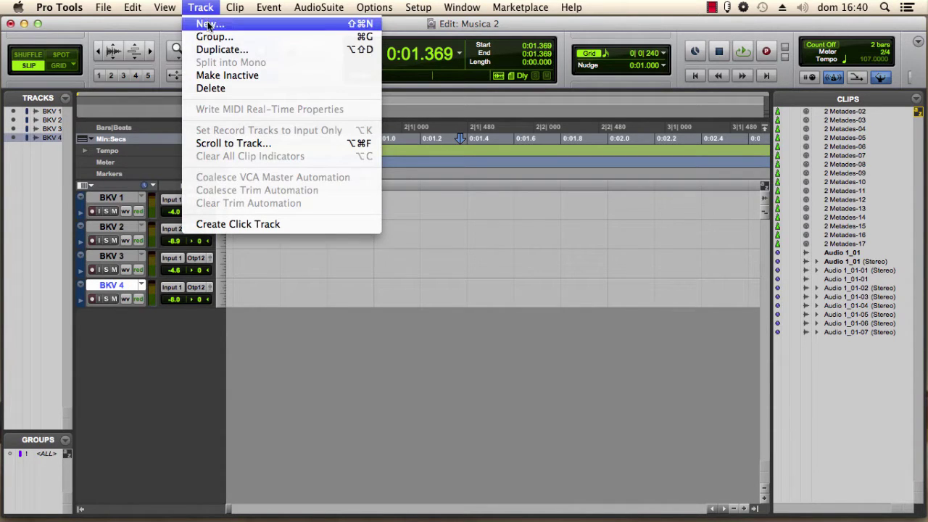
click(208, 25)
click(468, 190)
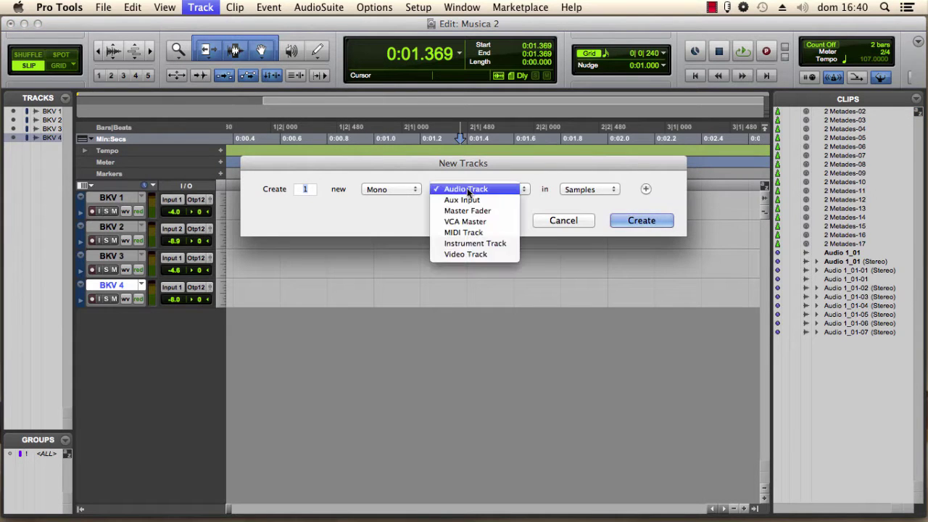
click(466, 254)
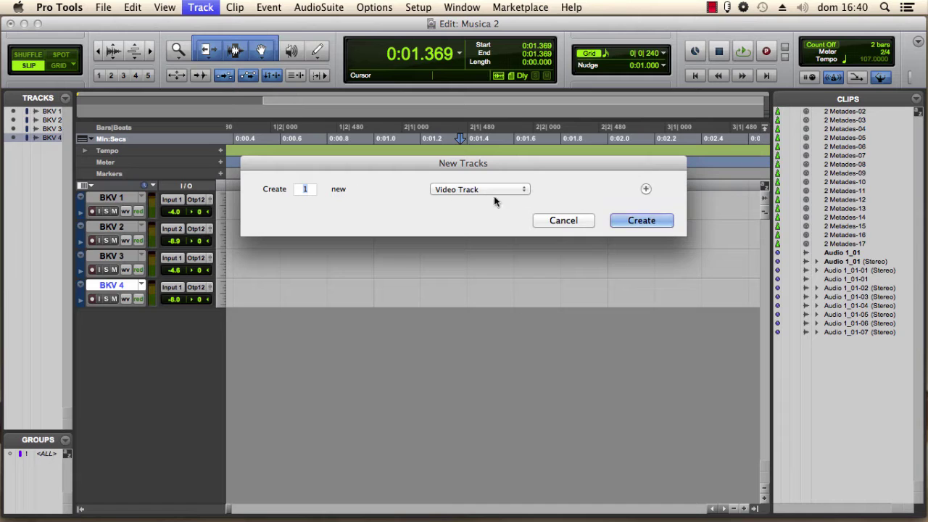
click(642, 221)
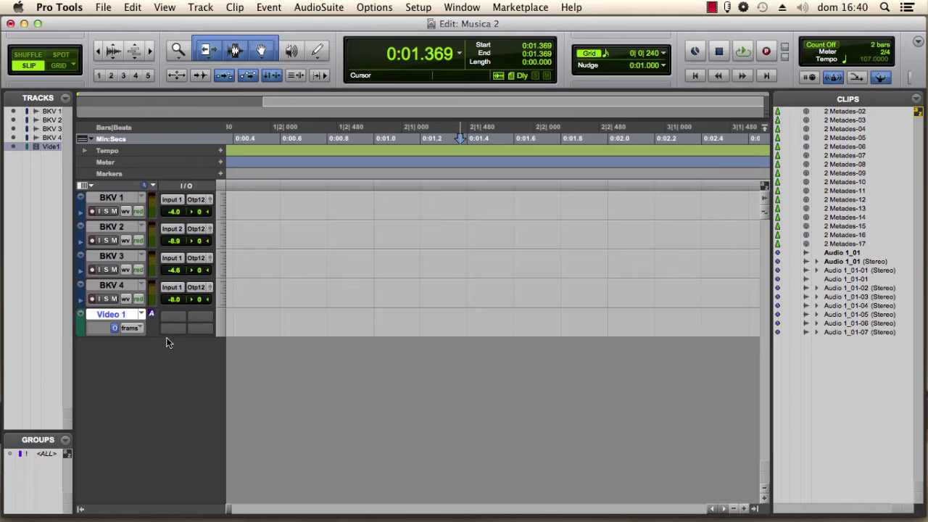
Step: Increase the height of the Video 1 track and keep its track view set to frames
drag(155, 336, 155, 361)
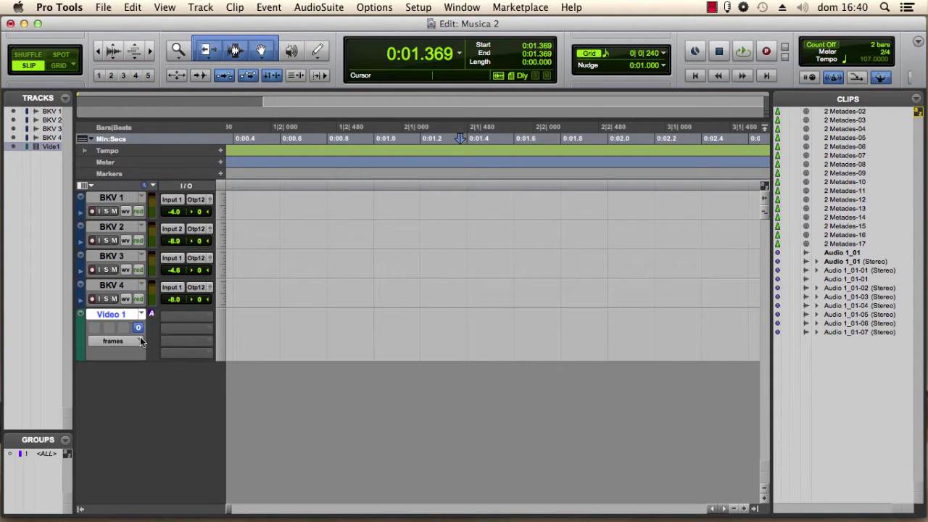
click(142, 342)
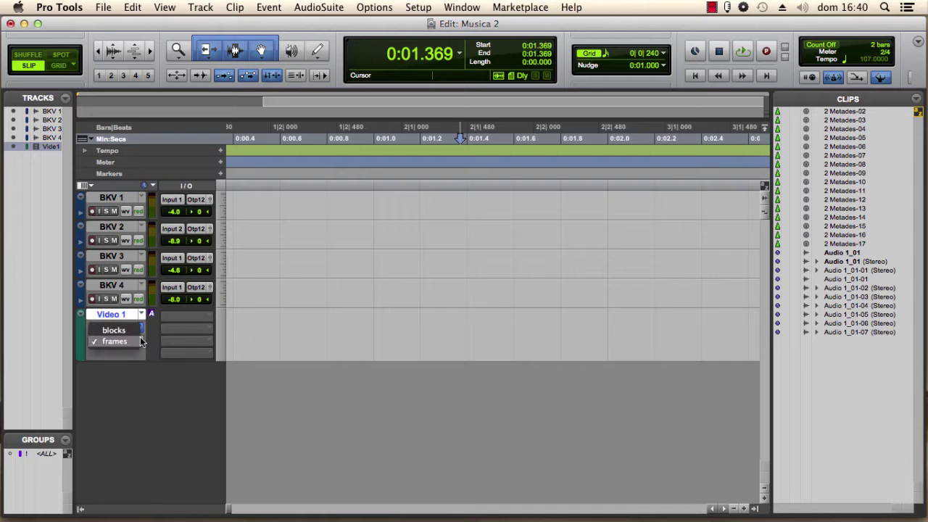
click(121, 378)
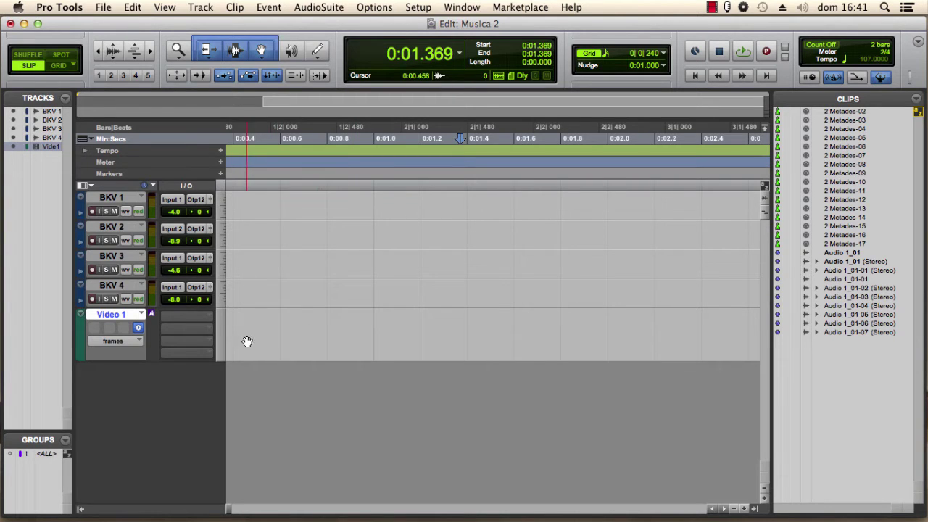
Step: Start a video import and choose Janela Quick Start.mp4 from the 01 Janela Quick Start folder
click(115, 7)
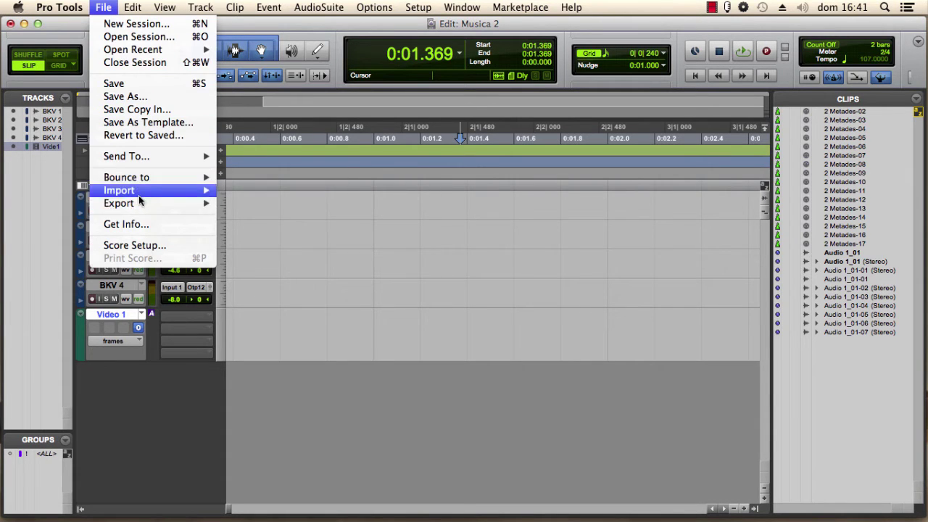
mouse_move(144, 204)
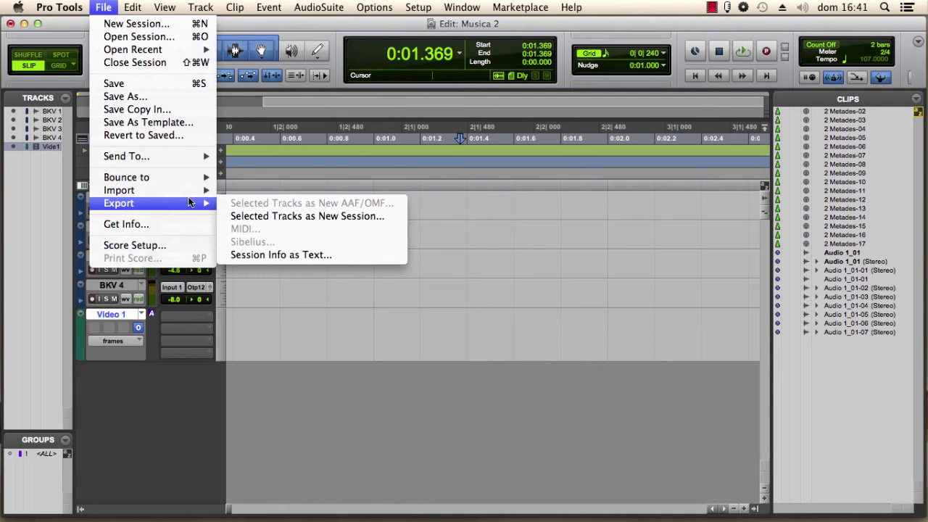
mouse_move(187, 192)
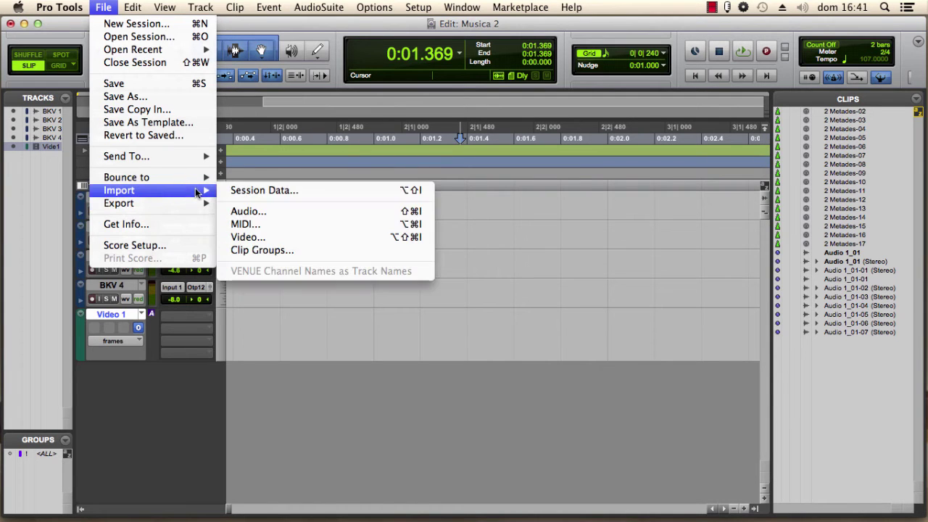
click(254, 240)
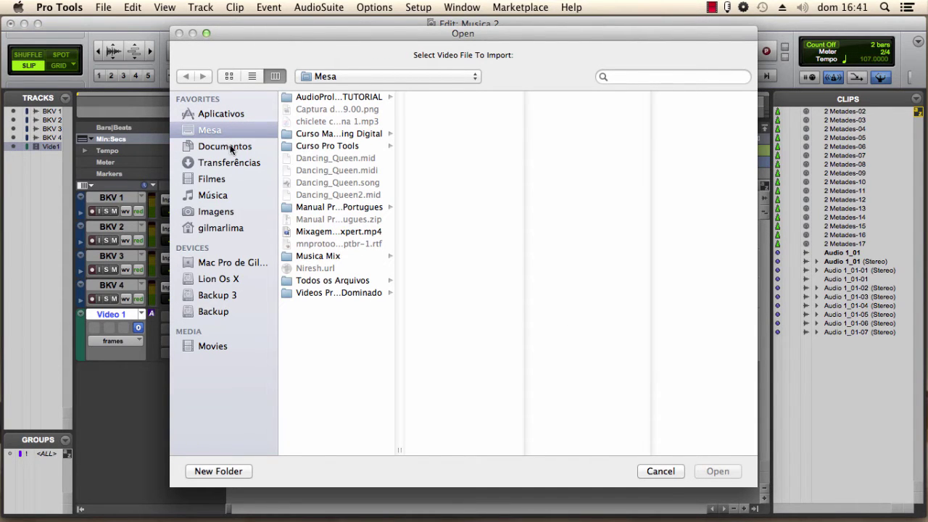
click(316, 146)
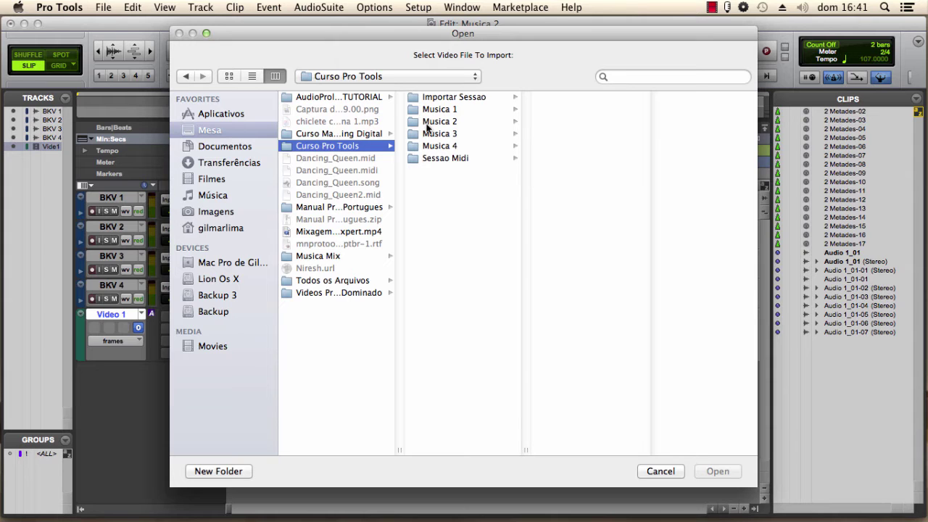
click(433, 111)
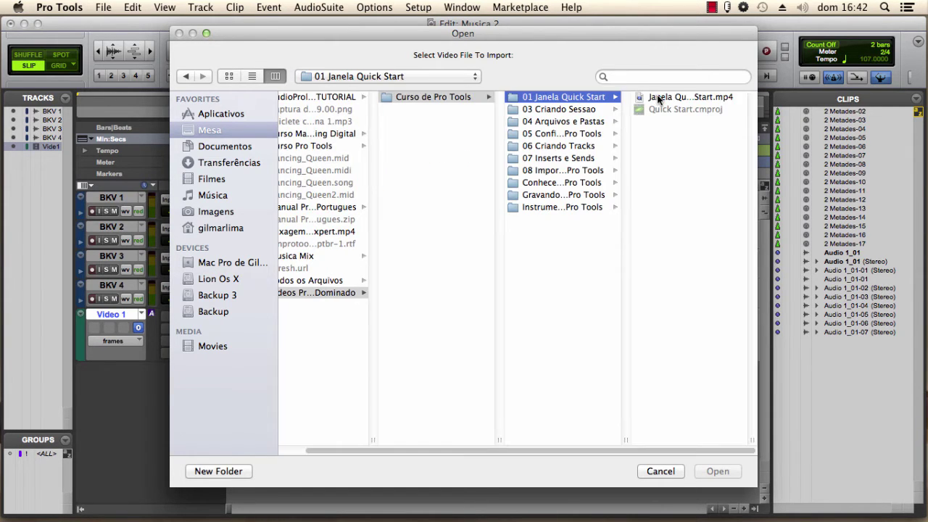
click(658, 99)
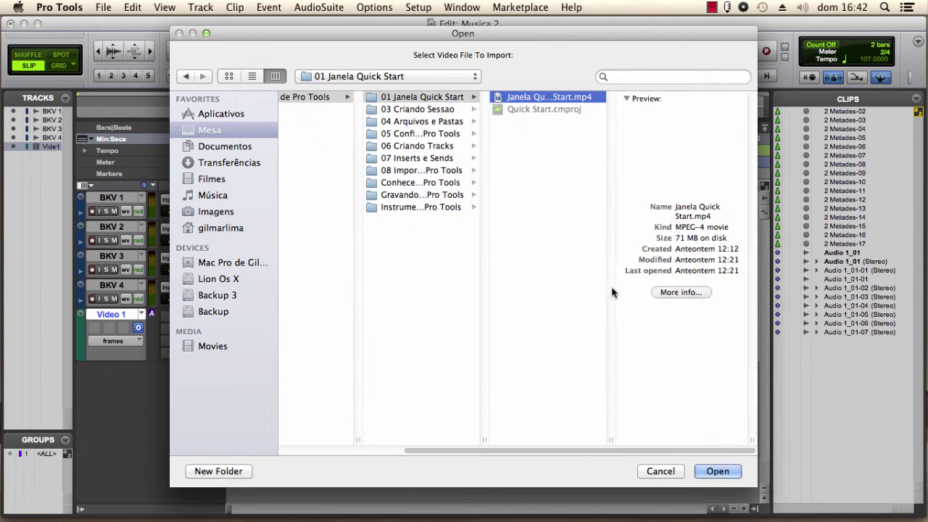
click(716, 473)
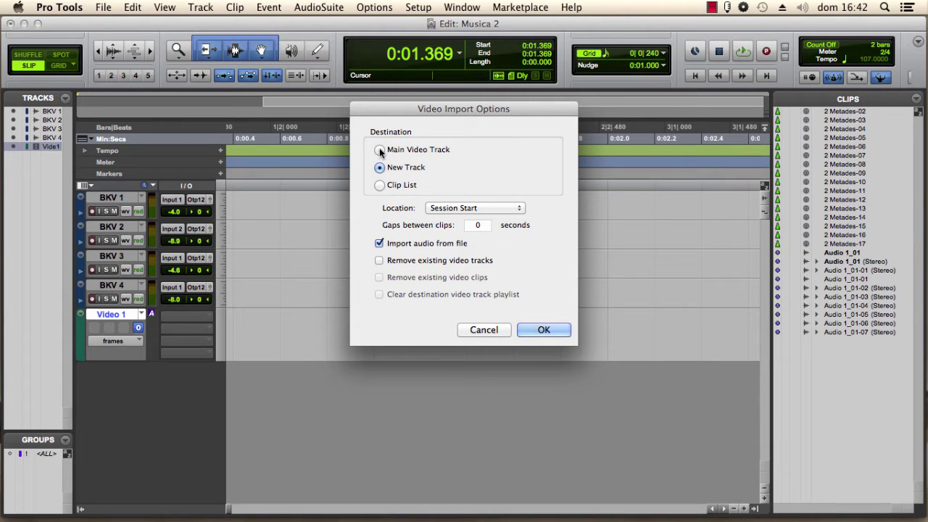
Step: Import the video and its audio to new tracks at session start, storing the audio in Musica 2's Audio Files folder
click(545, 330)
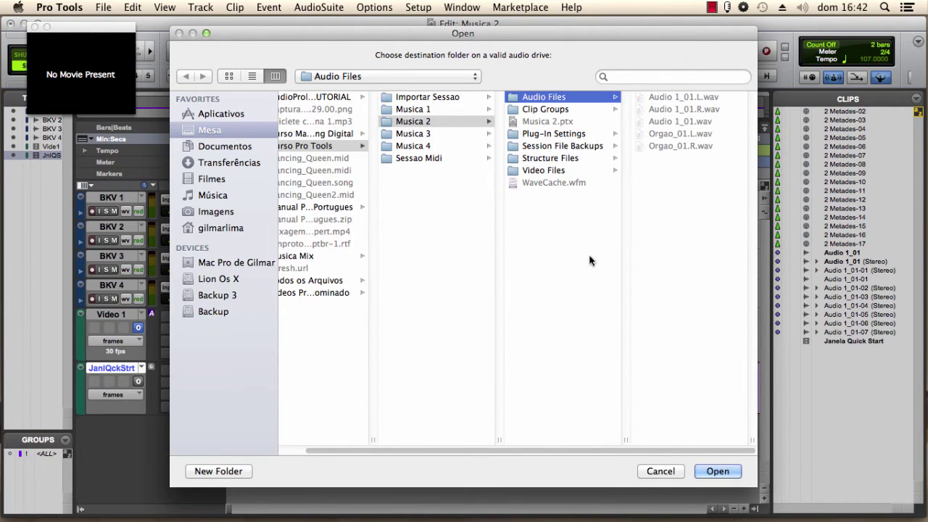
click(555, 170)
click(536, 98)
click(719, 470)
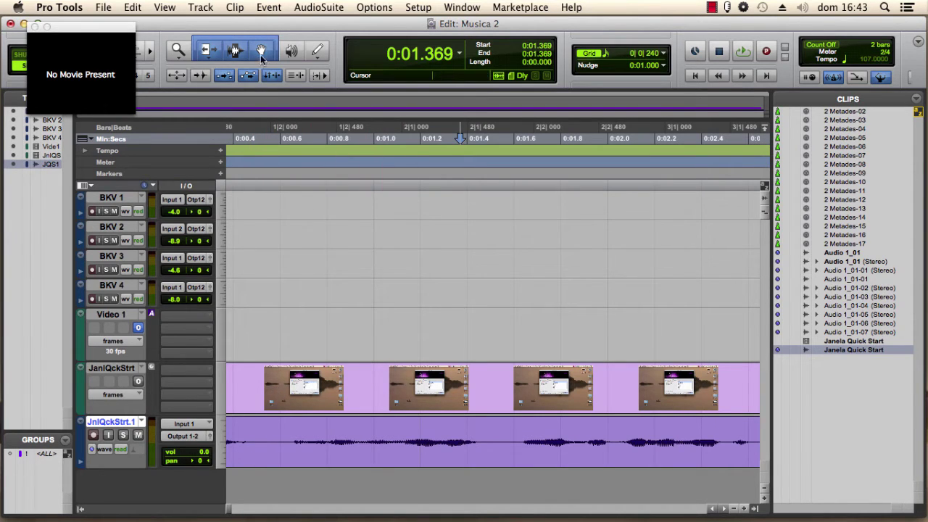
Step: Check the contents of the Musica 2 session's Video Files folder without opening another session
click(114, 8)
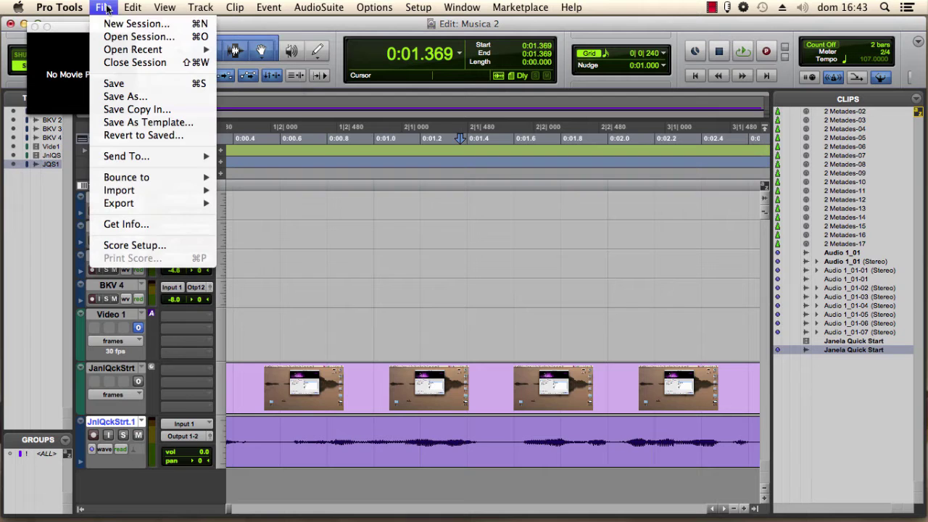
click(127, 38)
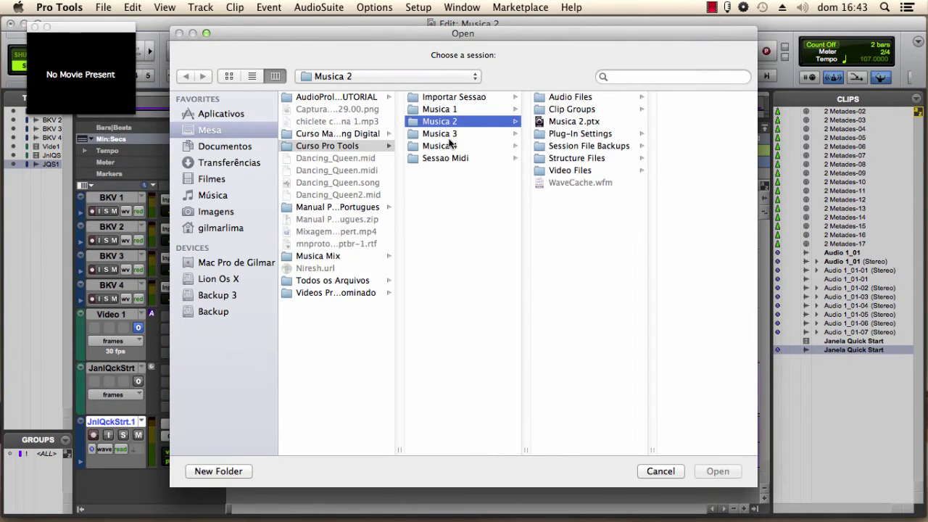
click(566, 171)
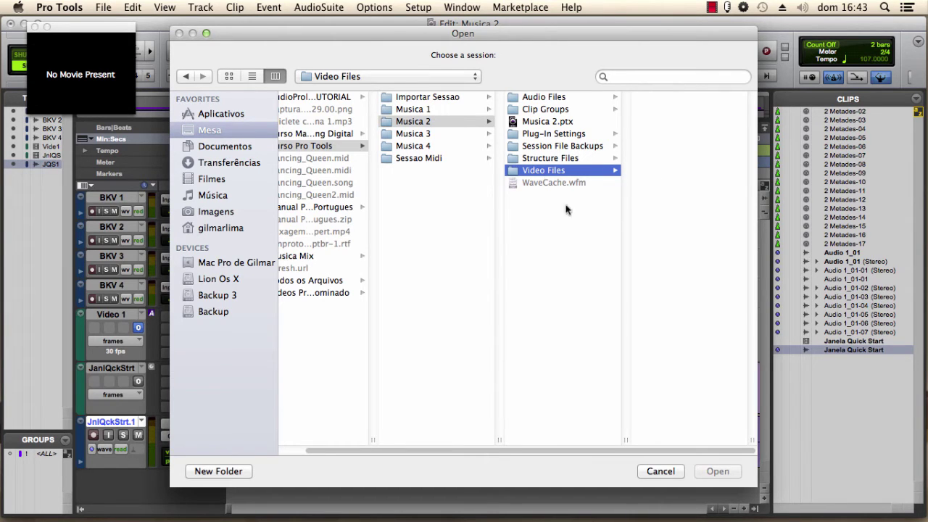
click(669, 471)
Step: Save the session and slightly enlarge the floating Video window
click(102, 9)
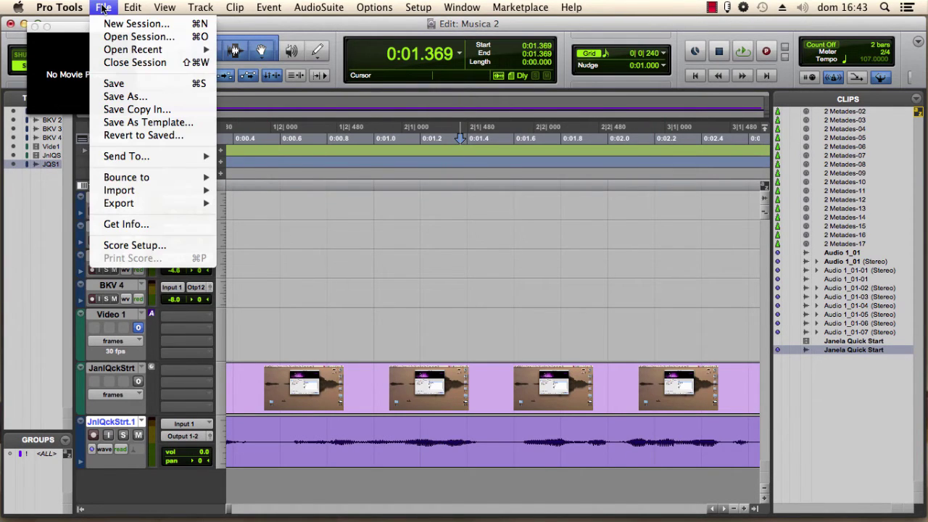
click(120, 86)
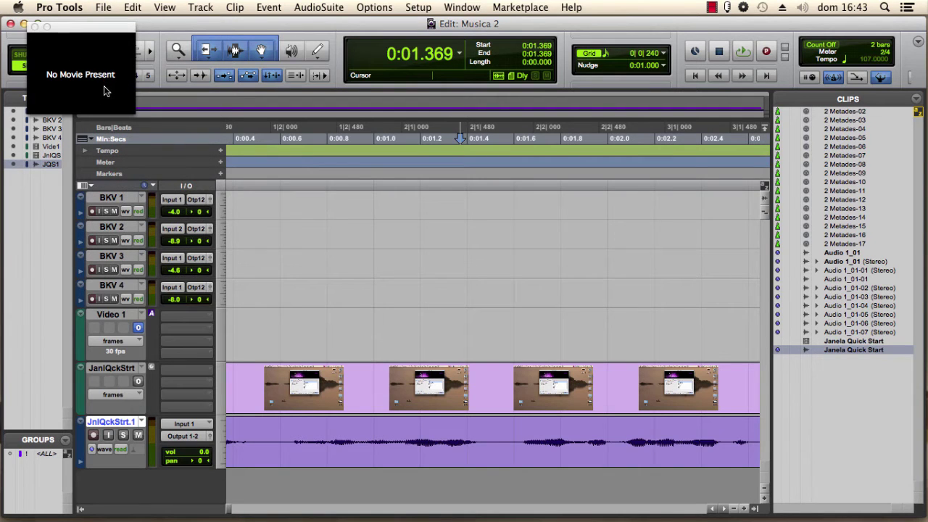
drag(131, 110, 167, 130)
Step: Test playback briefly and set the JanlQckStrt video track online in place of Video 1
key(space)
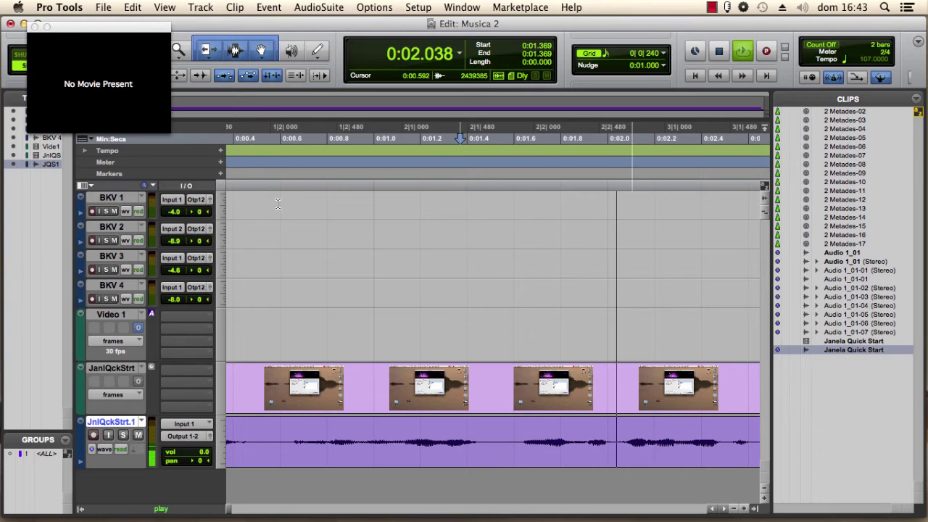
key(space)
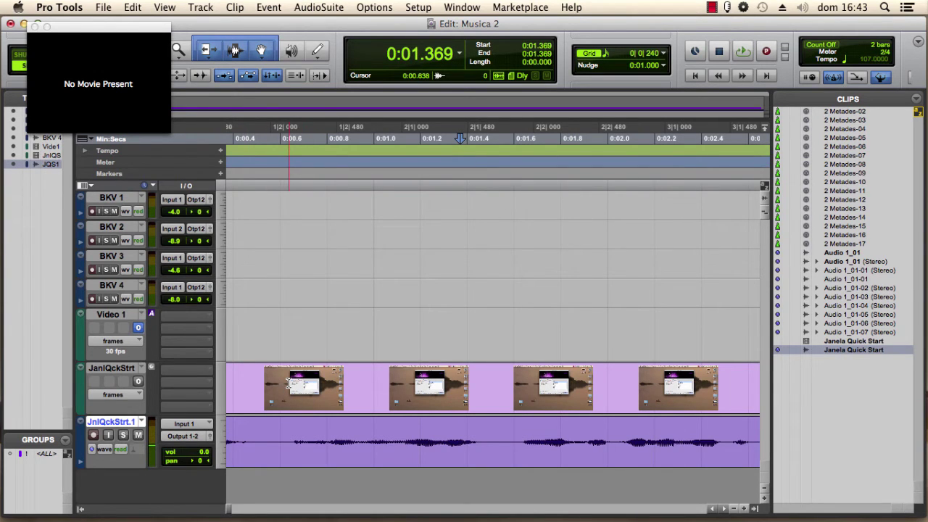
click(137, 381)
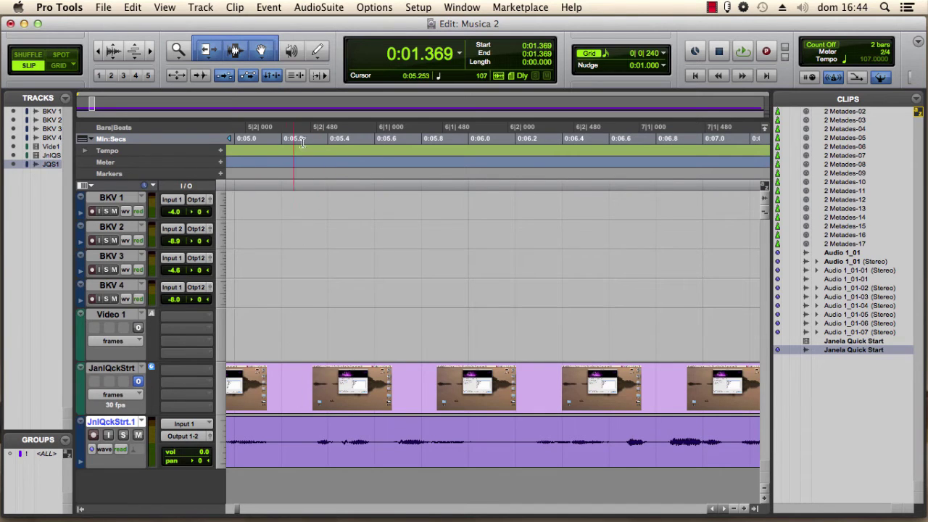
Step: Show the Video window again, shrink it and place it over the upper part of the Clips list
click(457, 8)
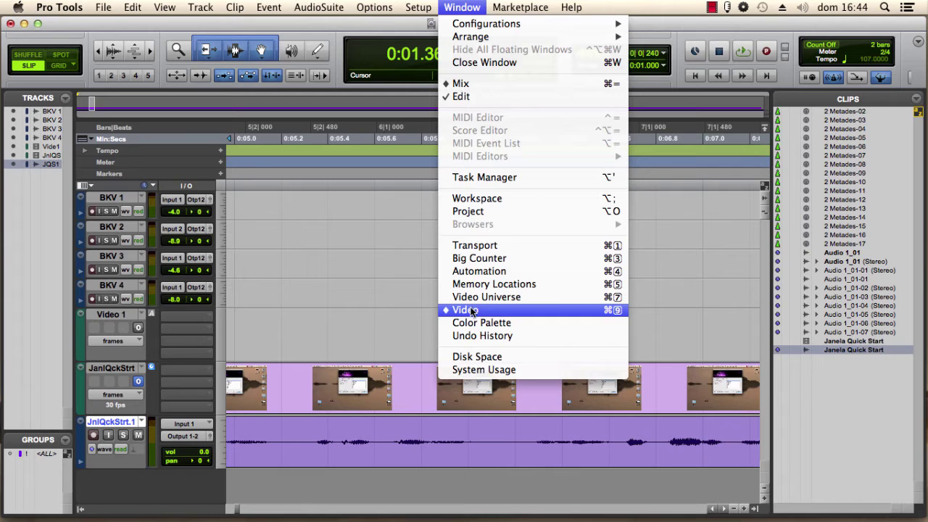
click(472, 310)
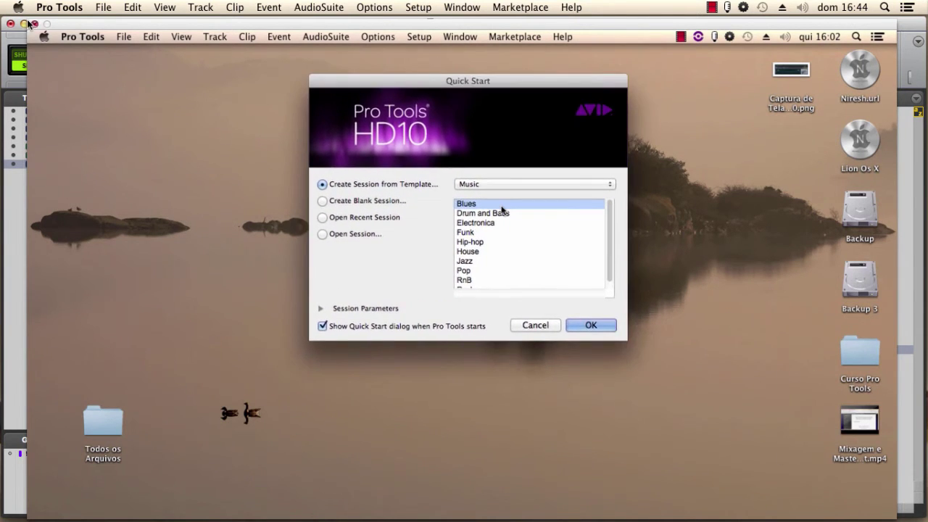
drag(28, 18, 532, 38)
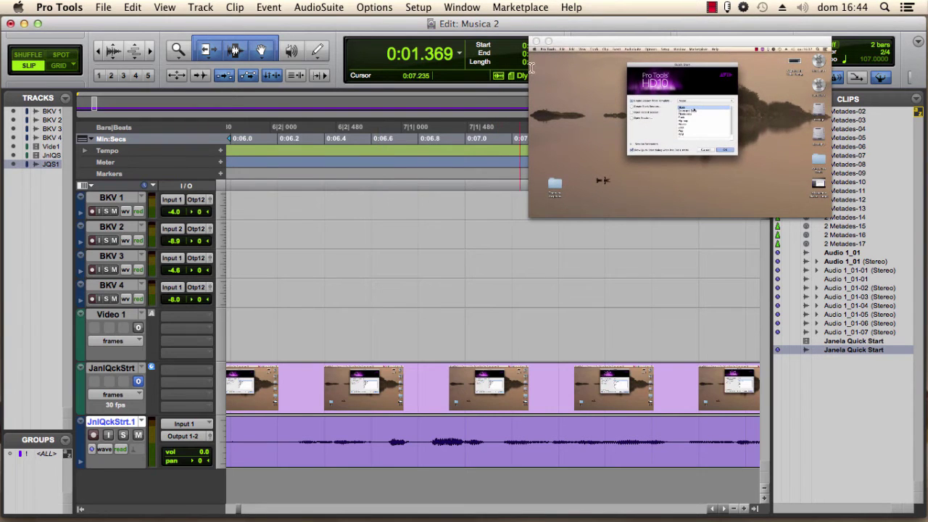
Step: Play the imported video twice from about 0:06.9 to check the picture in the Video window
click(447, 386)
key(space)
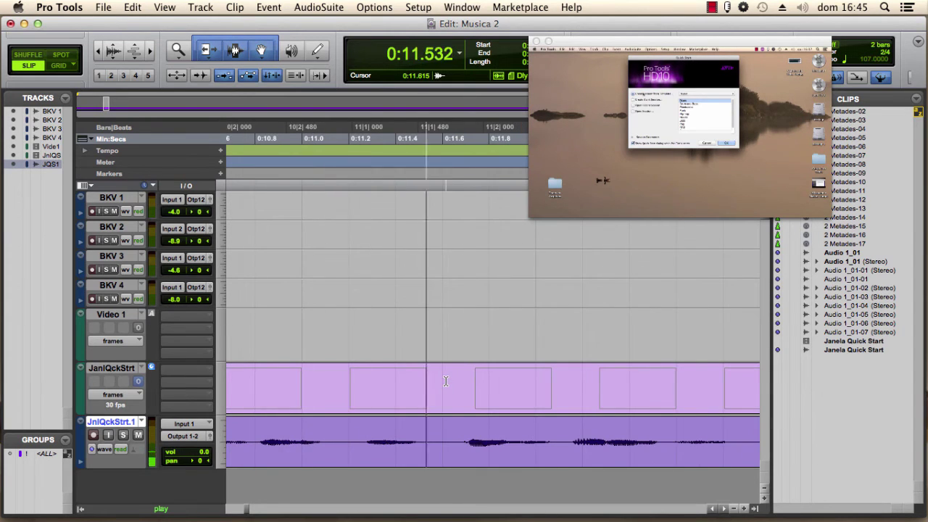
key(space)
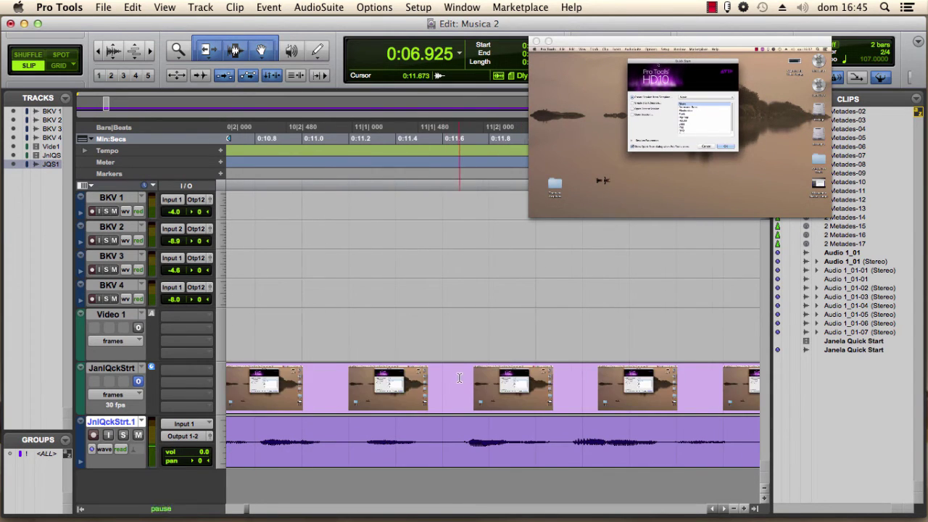
key(space)
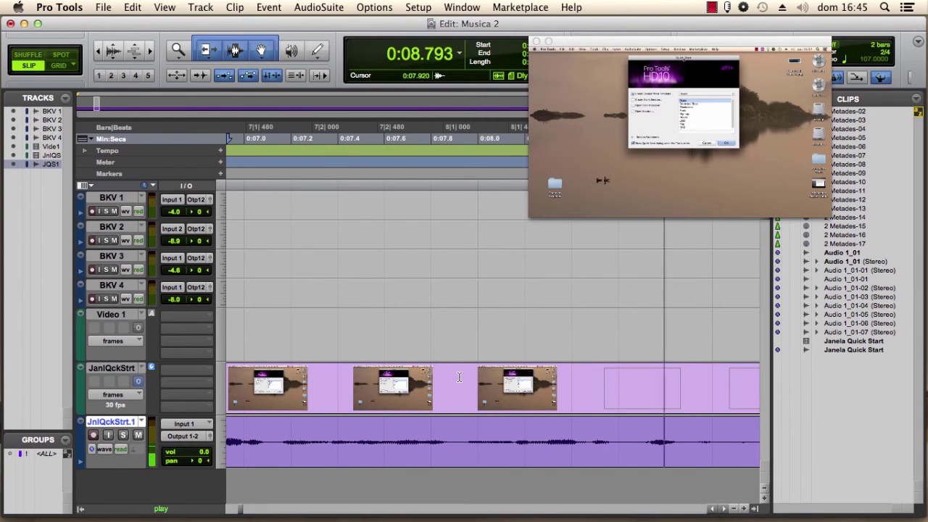
key(space)
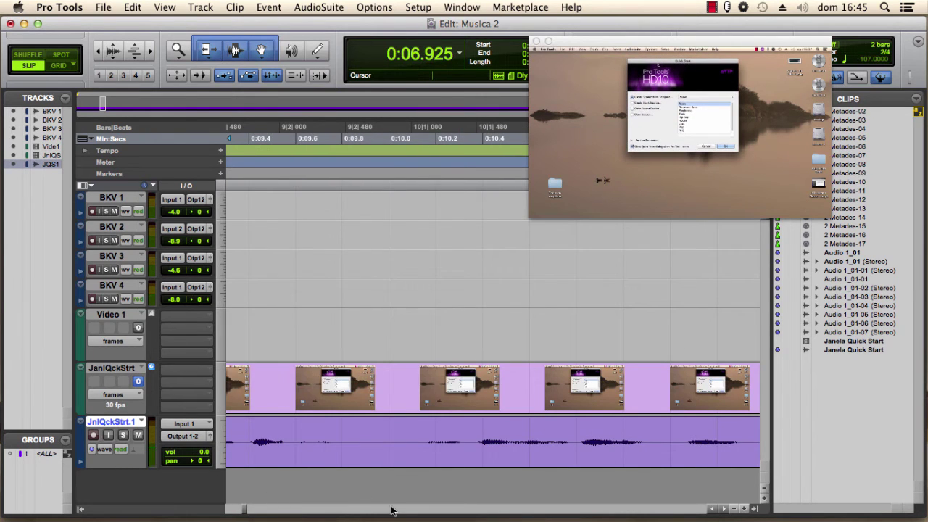
Step: Show the whole Janela Quick Start clip in the timeline and play it from about 1:34
key(super+[)
key(super+[)
key(super+[)
key(super+[)
key(super+[)
key(super+[)
key(super+[)
key(super+[)
key(super+[)
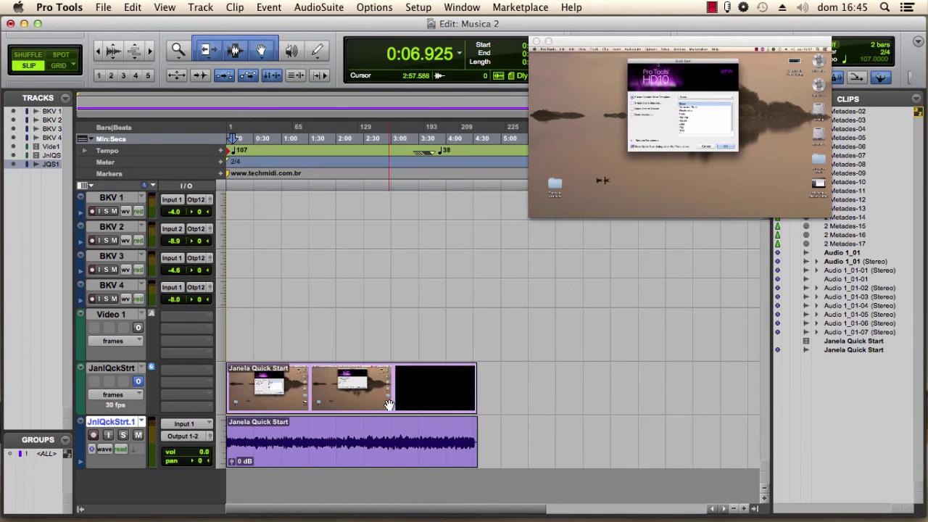
click(313, 433)
key(space)
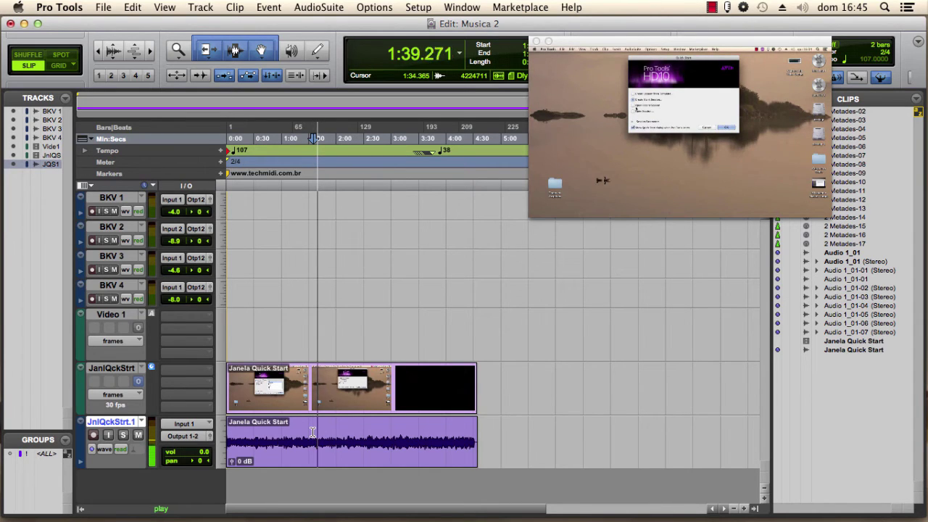
Step: Stop playback, delete about 5 seconds of video and audio starting at 1:02.786 in Shuffle mode, and undo the deletion
key(space)
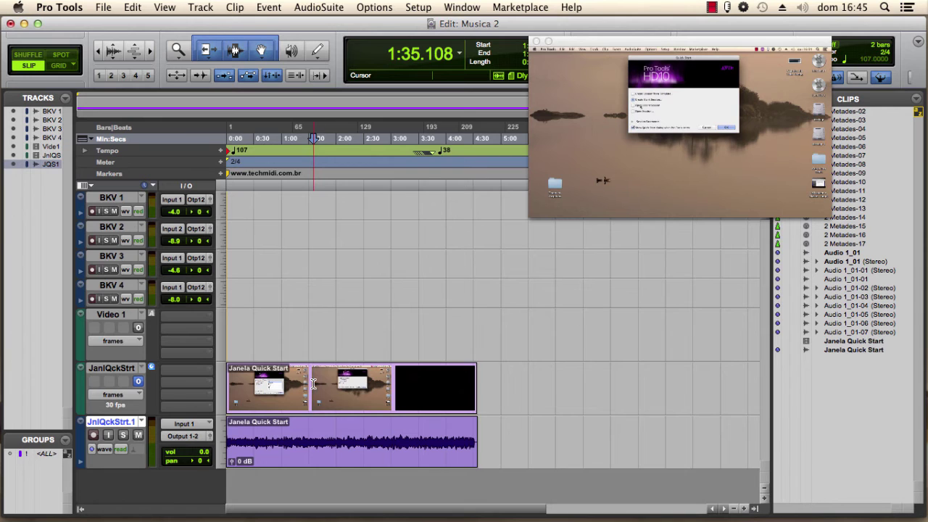
key(super+])
key(super+])
key(super+])
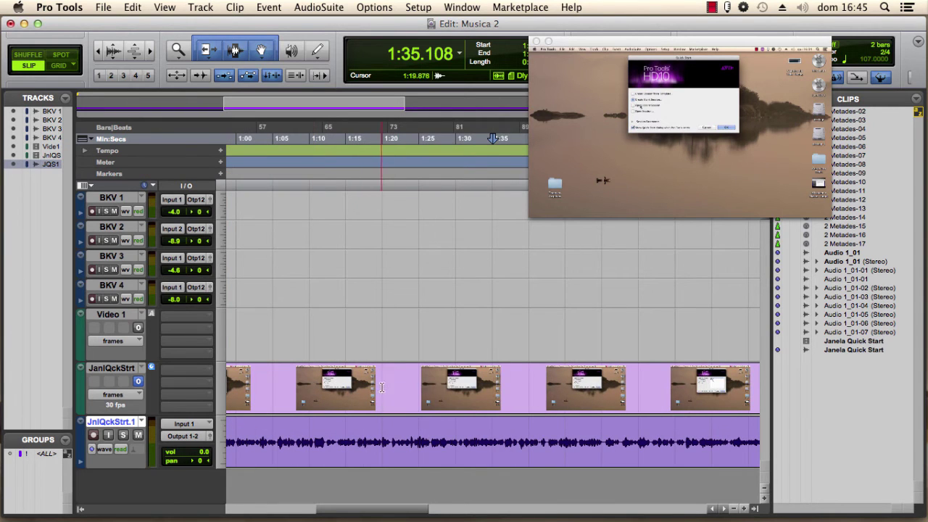
click(256, 382)
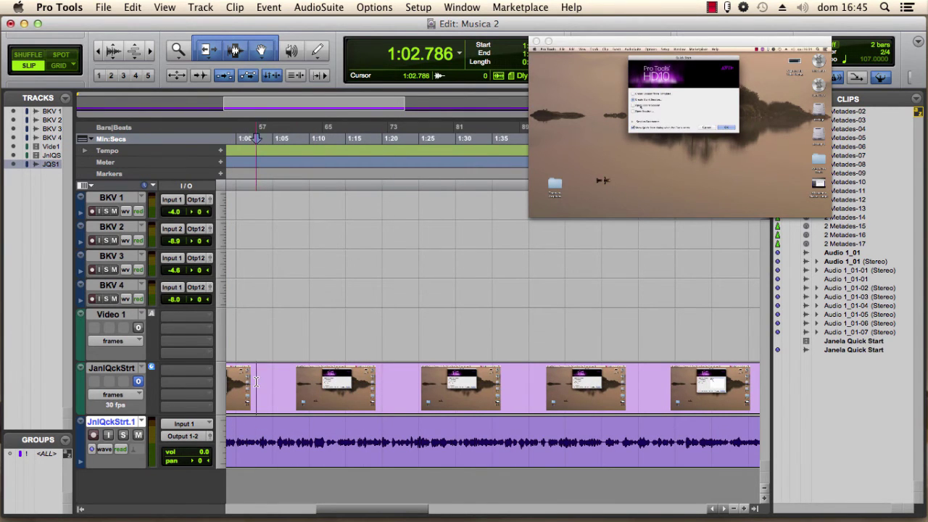
drag(256, 382, 293, 446)
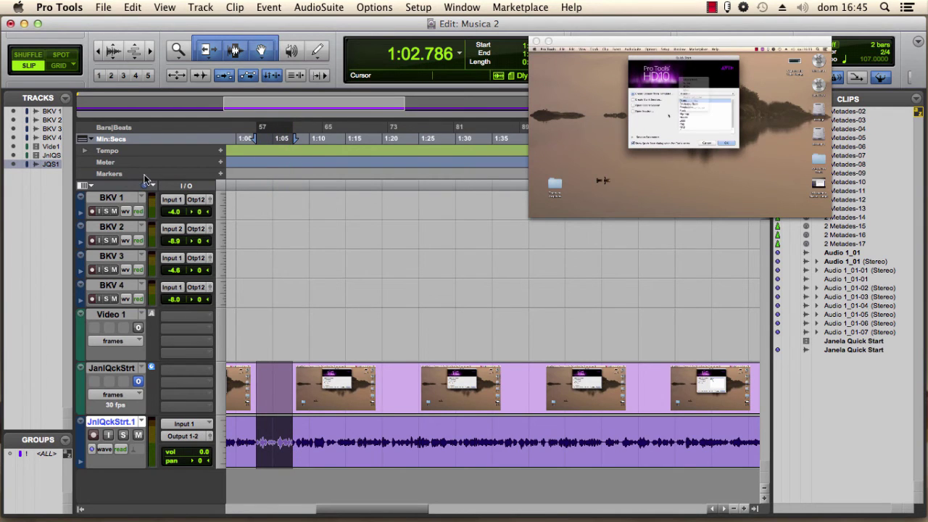
click(26, 56)
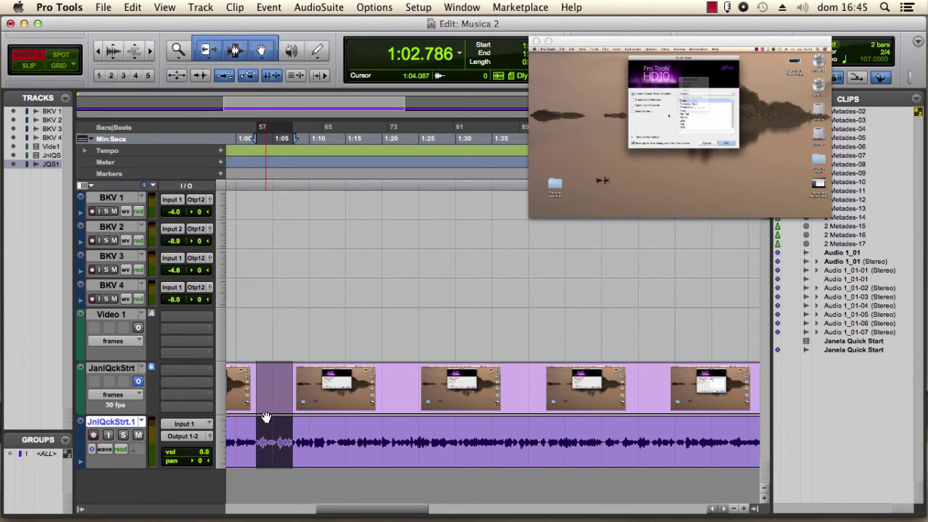
key(Delete)
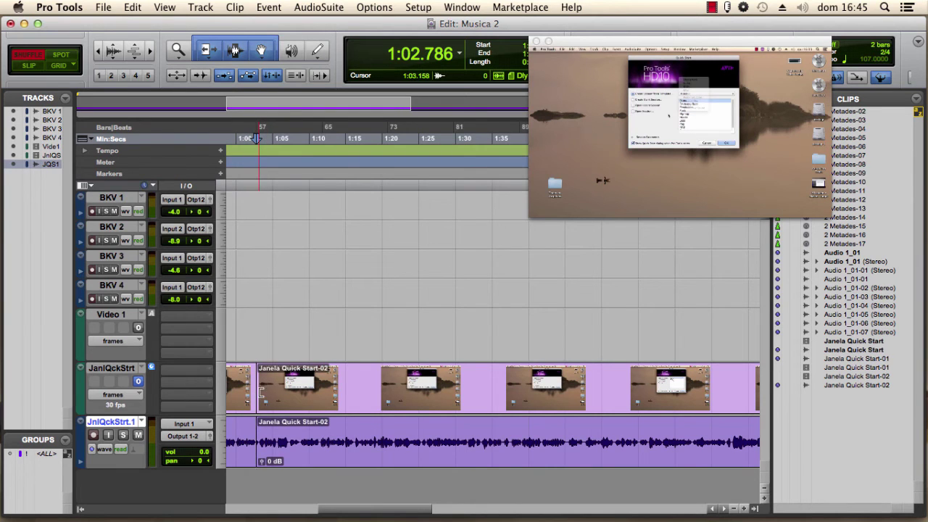
key(super+z)
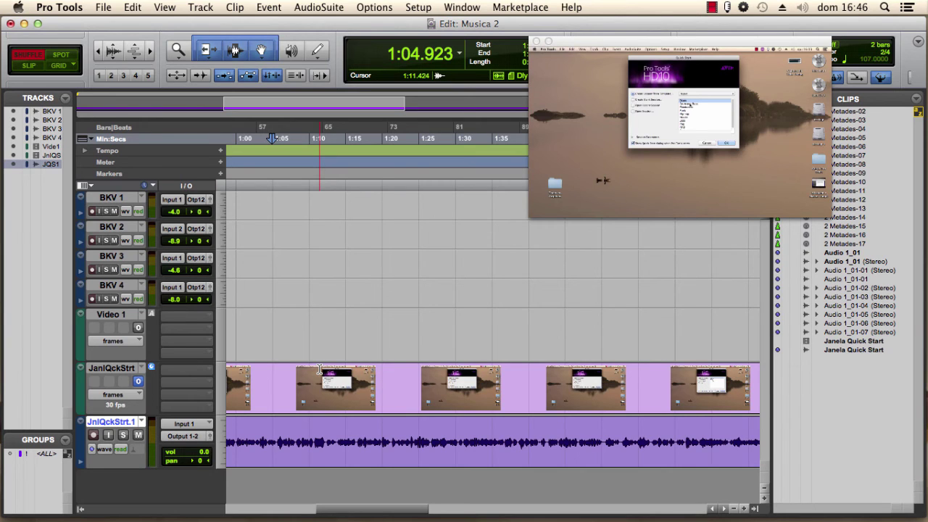
Step: Play the restored video briefly from 1:04.923 and close the Video window
key(space)
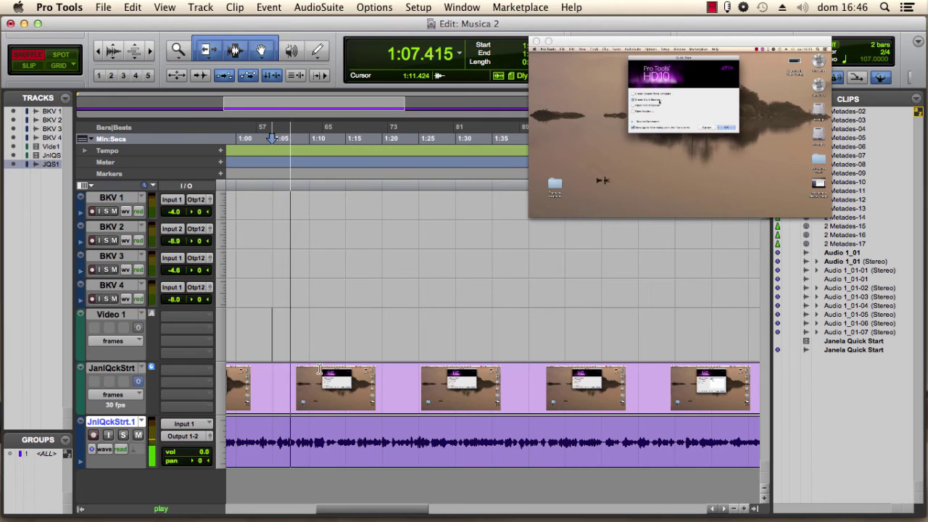
key(space)
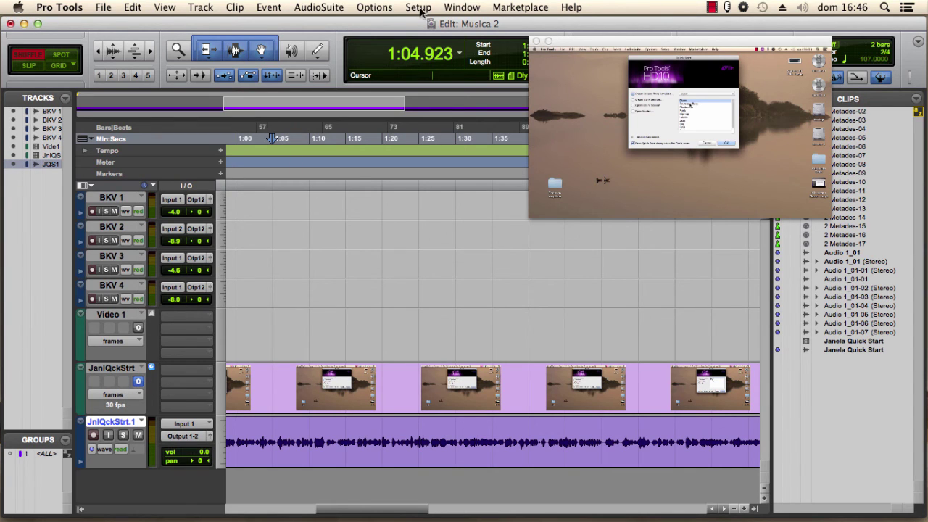
click(464, 8)
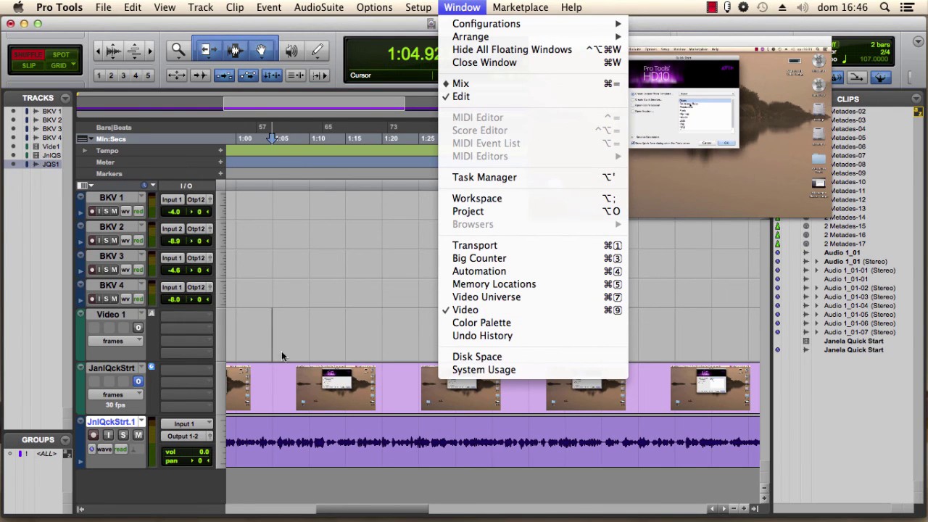
click(185, 333)
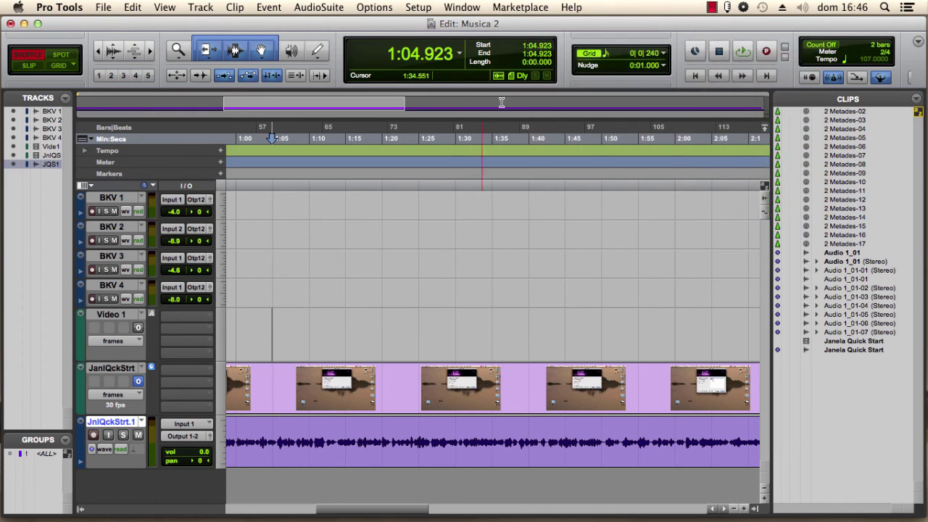
click(537, 42)
key(super+bracketright)
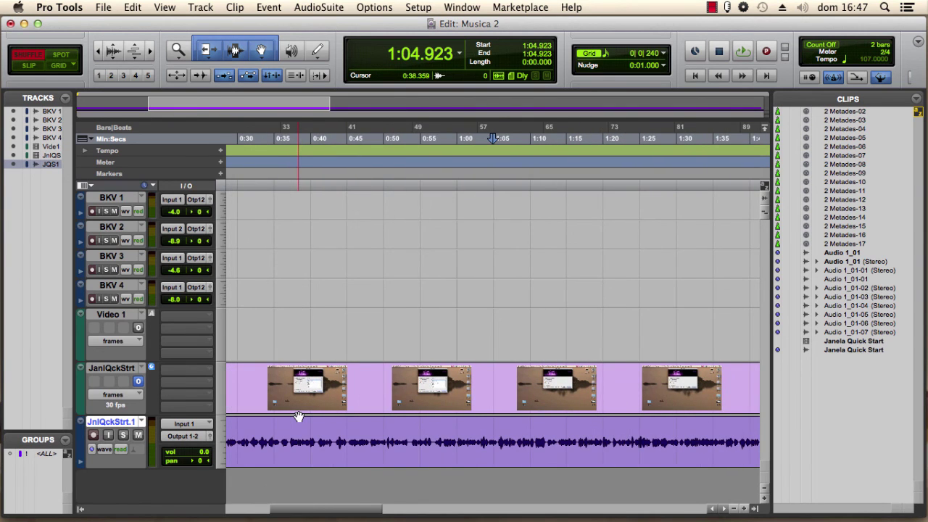
key(super+bracketright)
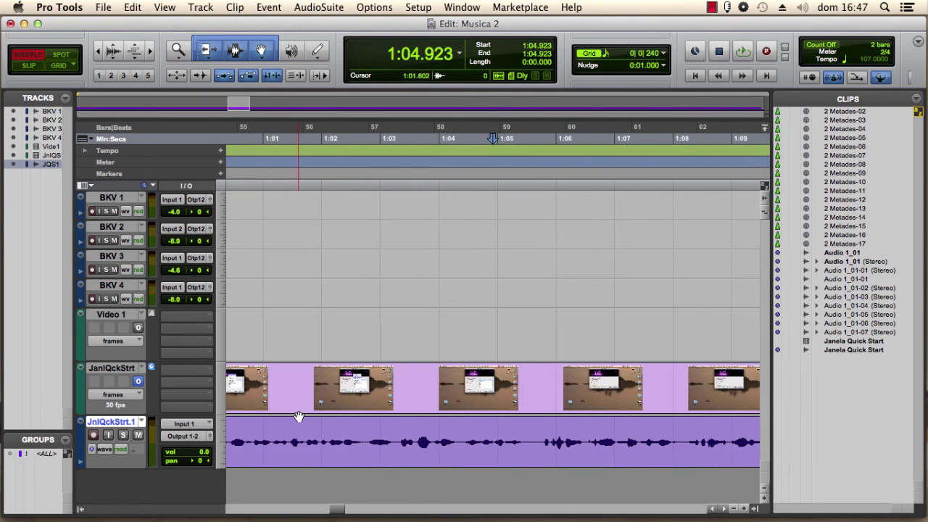
key(super+bracketleft)
key(super+bracketright)
key(super+bracketright)
key(super+bracketright)
key(super+bracketright)
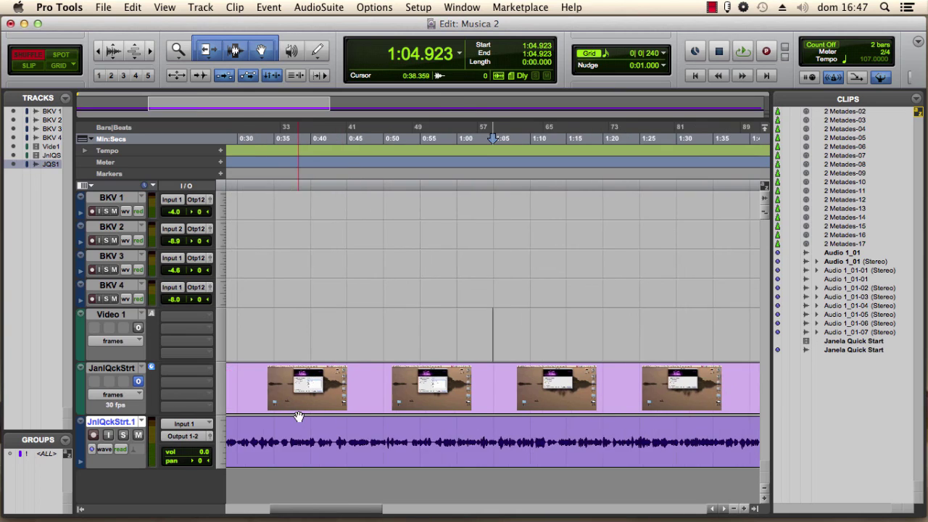